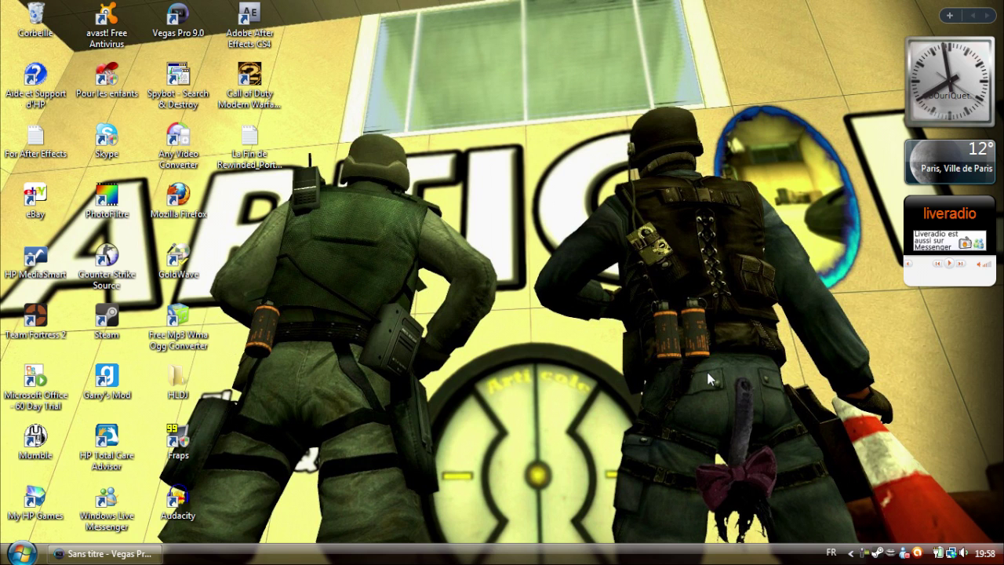
pyautogui.rightClick(899, 555)
pyautogui.click(878, 520)
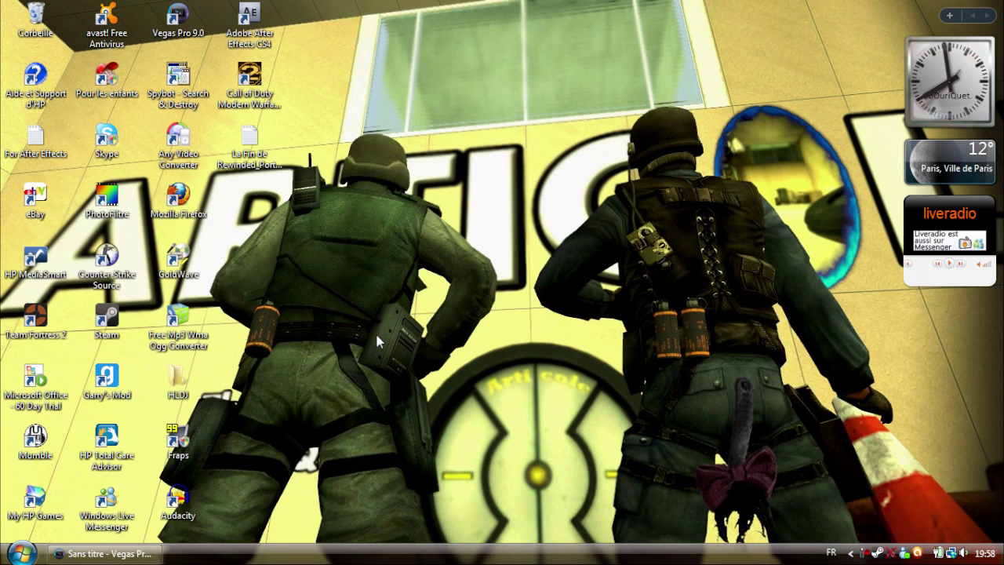
# Switch to Vegas Pro, search the computer for mp3 files and add "Dschinghis Khan - Moskau" to the empty timeline as an audio track
pyautogui.click(106, 553)
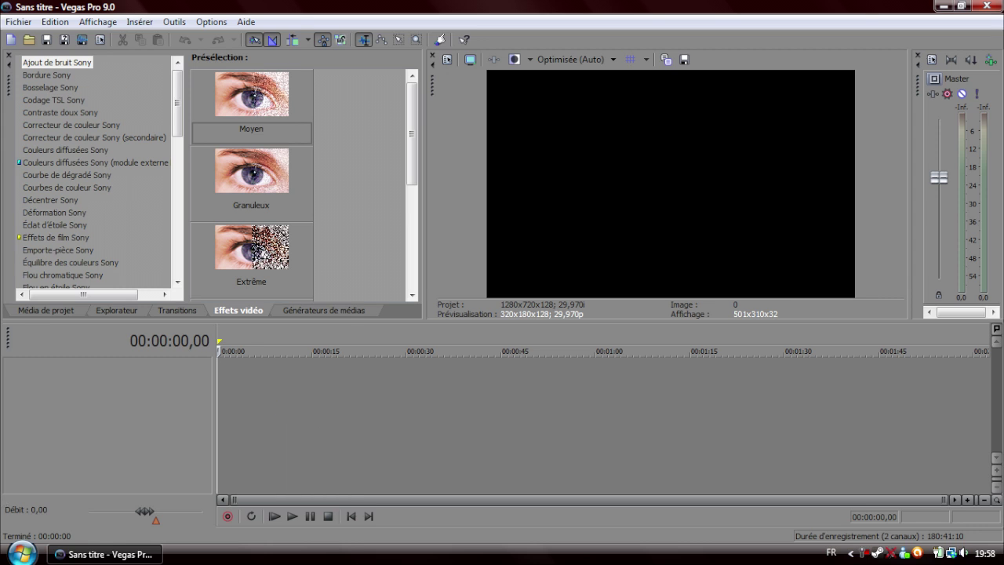
pyautogui.click(22, 553)
pyautogui.write('mp3')
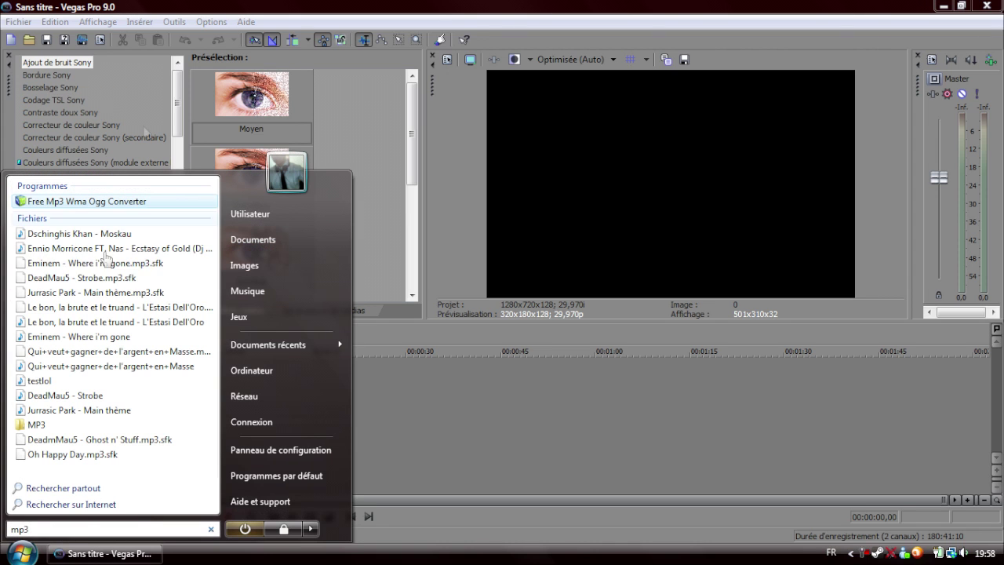
pyautogui.moveTo(78, 234); pyautogui.dragTo(438, 492)
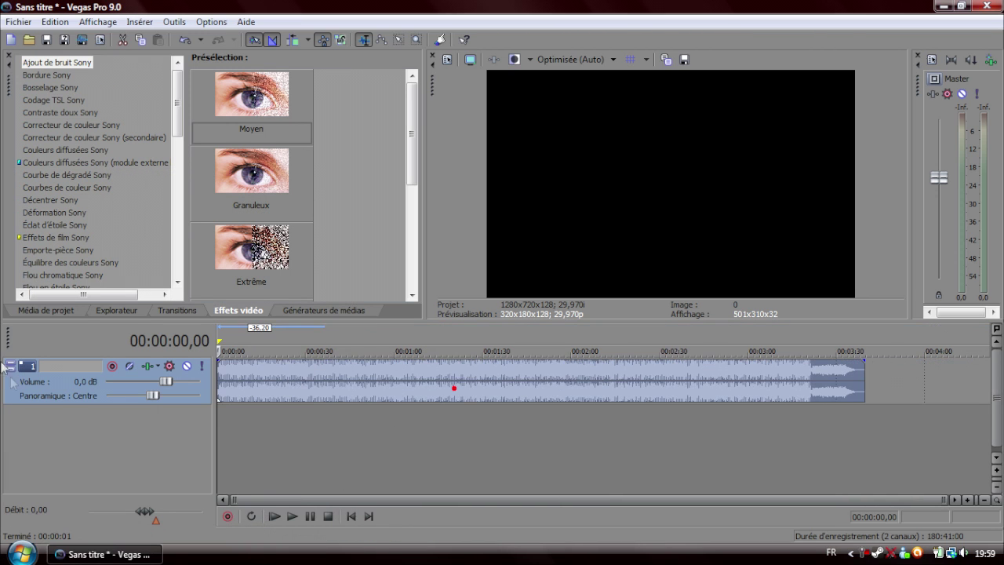
# Add a volume envelope to the music track
pyautogui.click(282, 377)
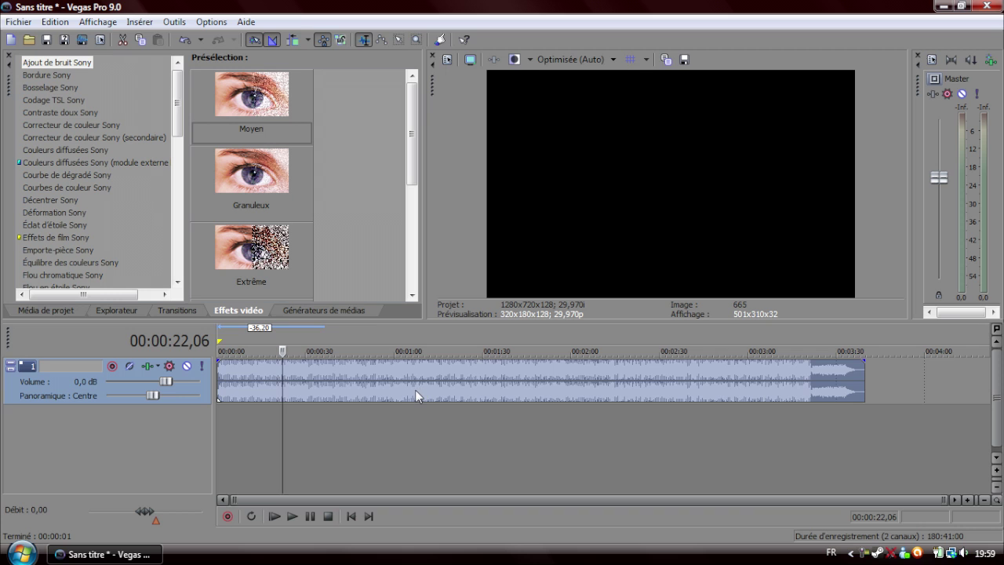
pyautogui.click(242, 390)
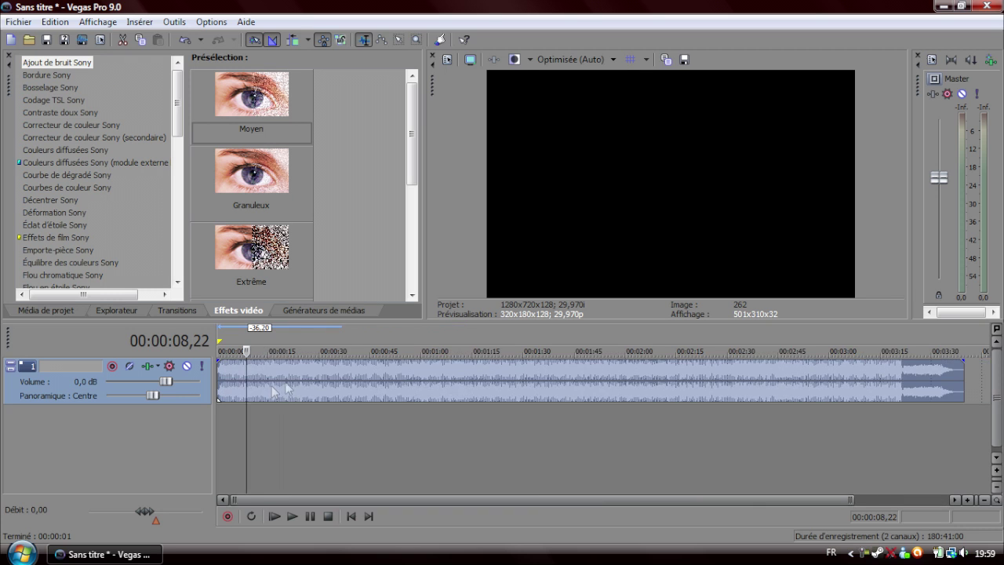
pyautogui.scroll(1, 294, 392)
pyautogui.click(291, 393)
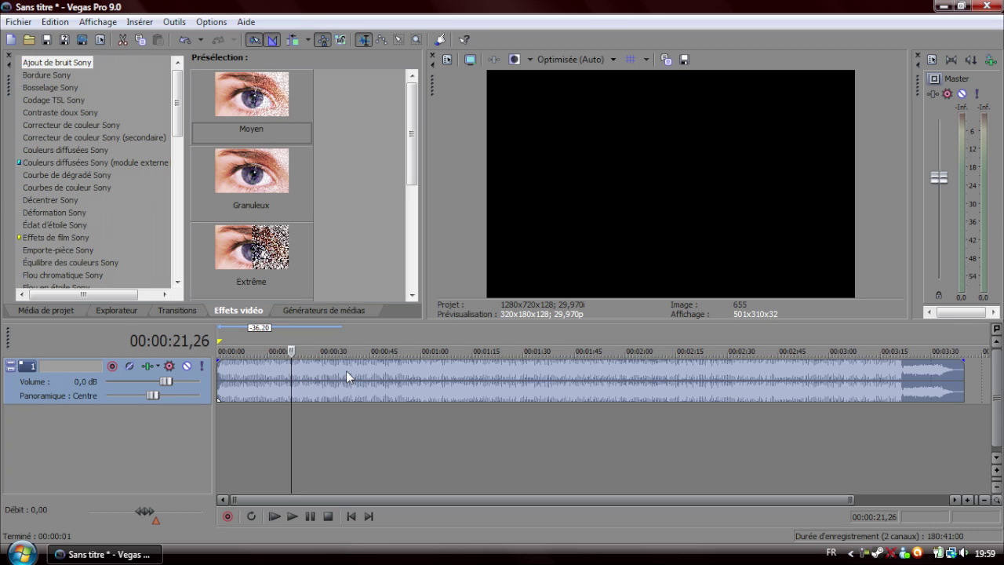
pyautogui.click(292, 380)
pyautogui.click(51, 388)
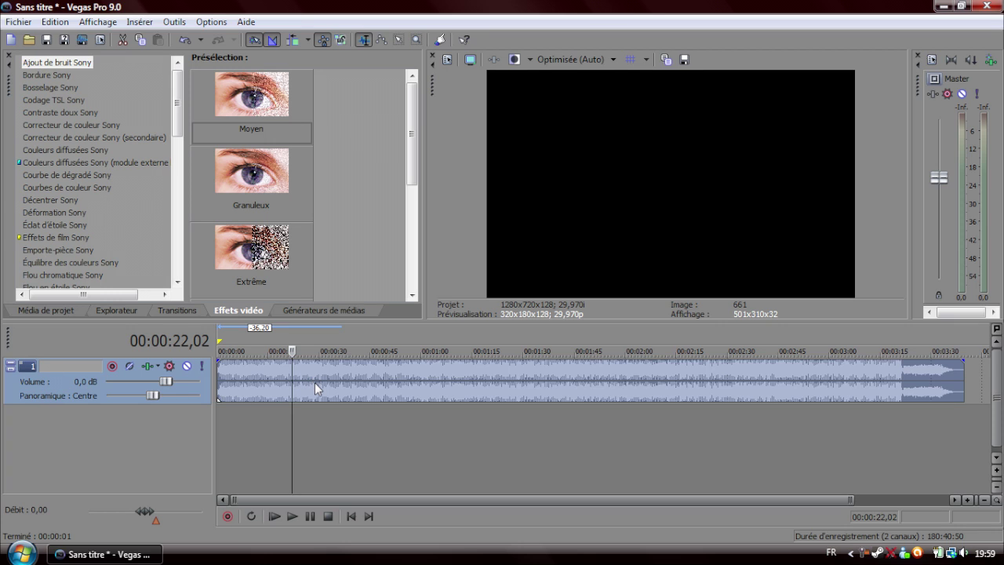
pyautogui.press('v')
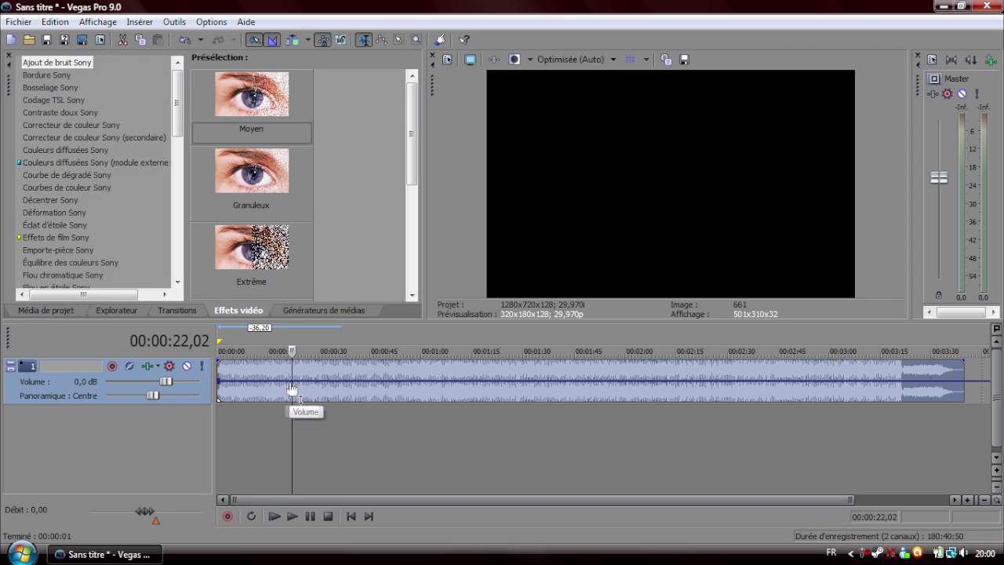
# Add a point to the music track's volume envelope at about 26 seconds
pyautogui.moveTo(291, 385); pyautogui.dragTo(270, 388)
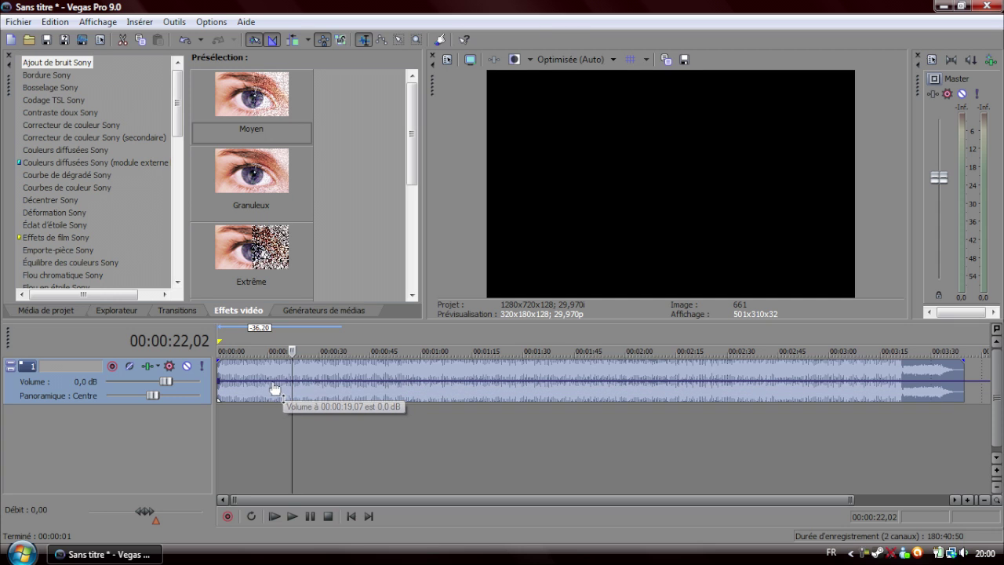
pyautogui.moveTo(291, 375); pyautogui.dragTo(313, 380)
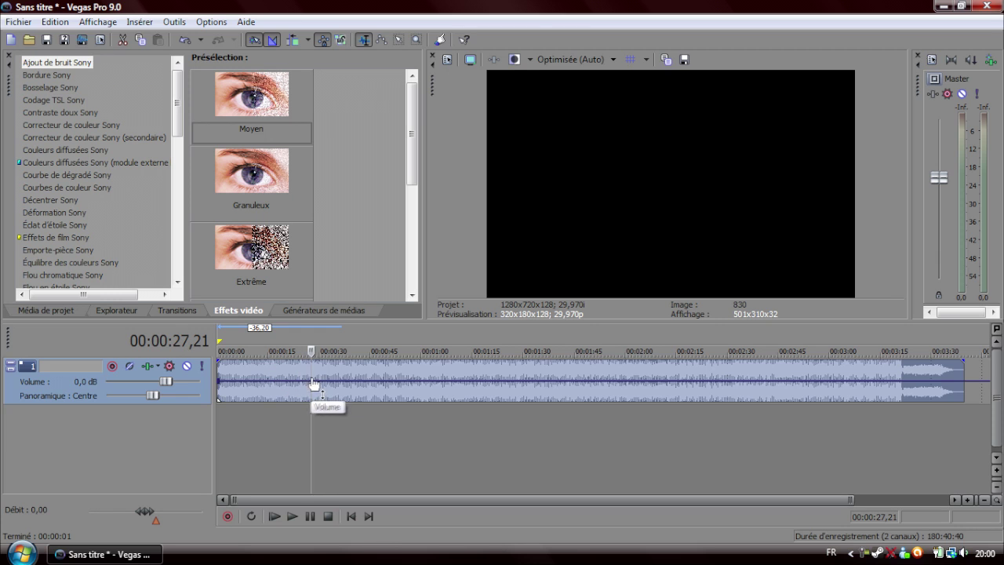
pyautogui.scroll(5, 312, 385)
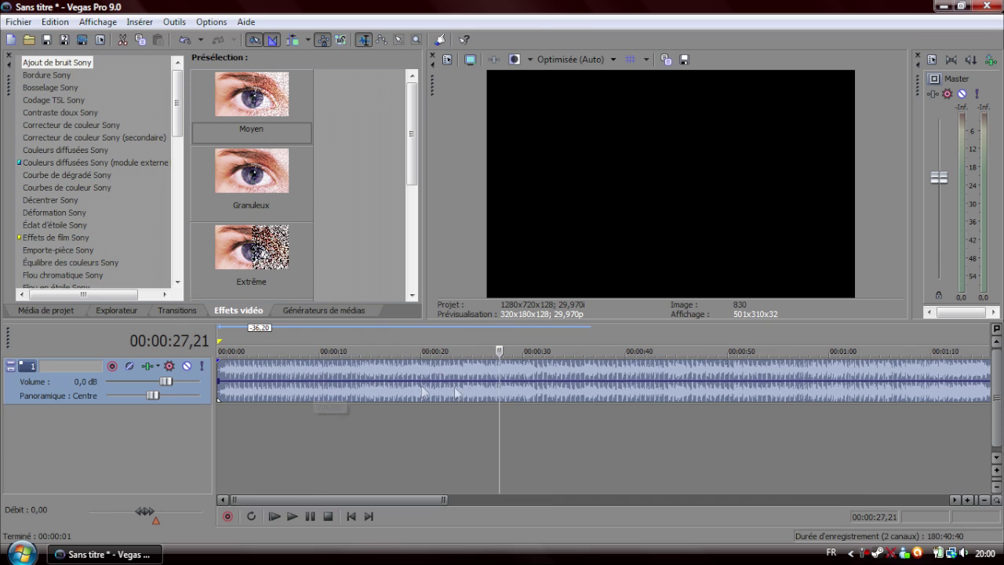
pyautogui.rightClick(494, 387)
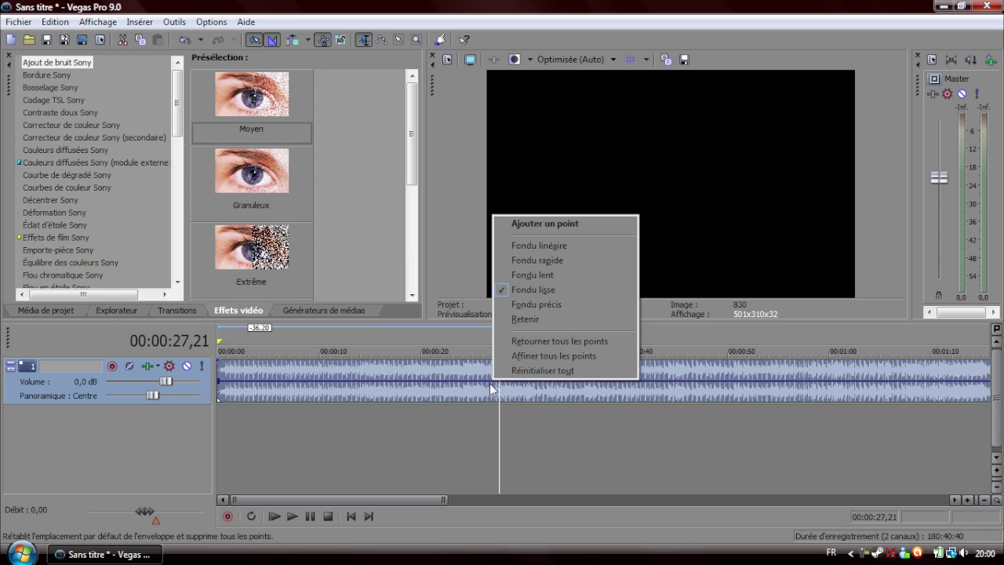
pyautogui.rightClick(486, 381)
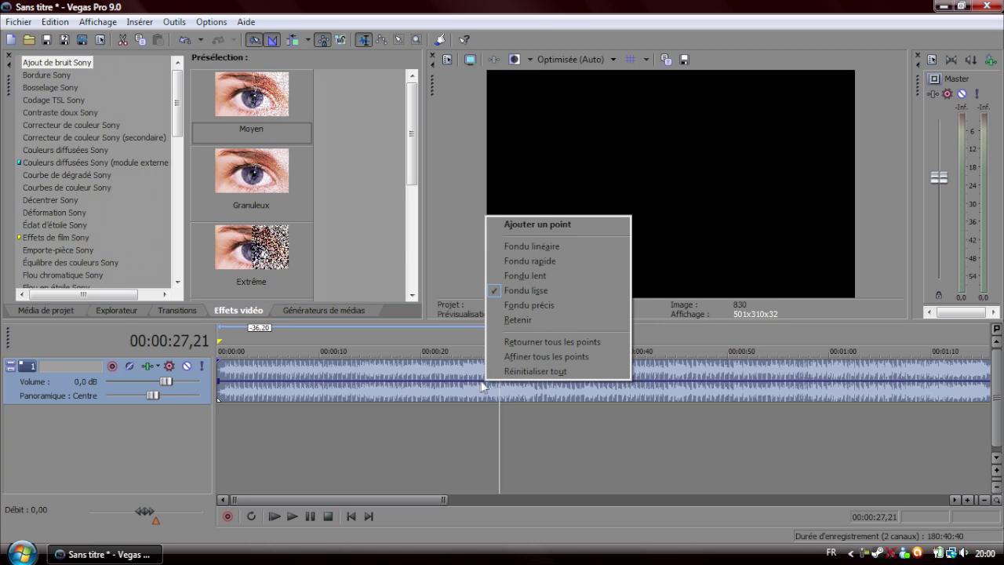
pyautogui.rightClick(482, 381)
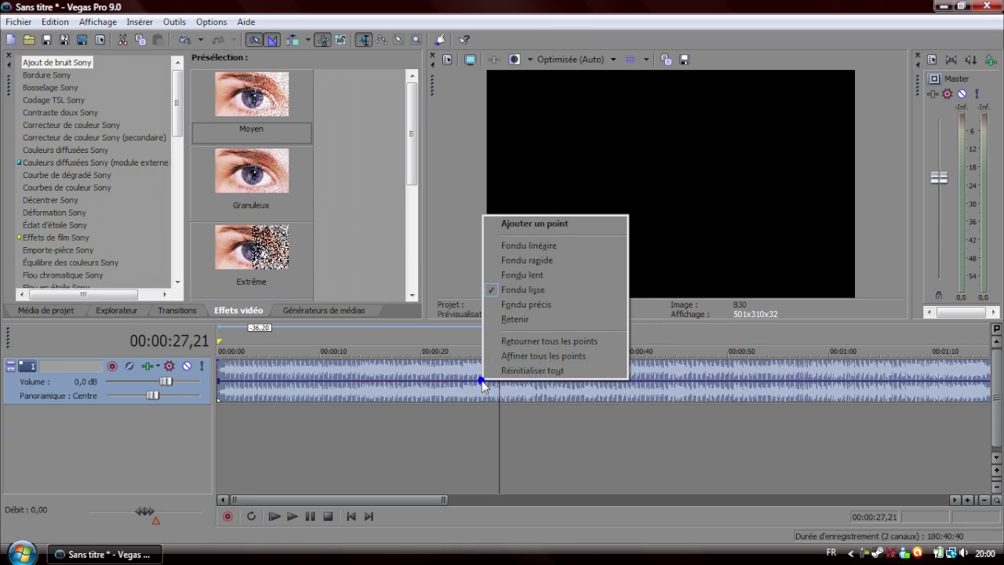
pyautogui.click(547, 224)
# Add a second volume envelope point just after the first, at about 00:00:26,17, and lower it to about -7,5 dB
pyautogui.scroll(3, 494, 377)
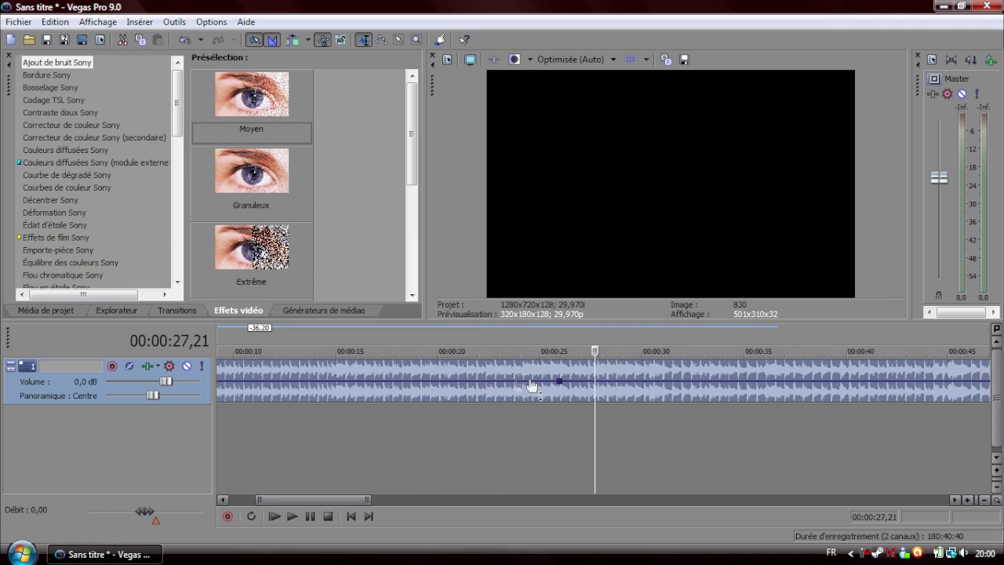
pyautogui.rightClick(571, 379)
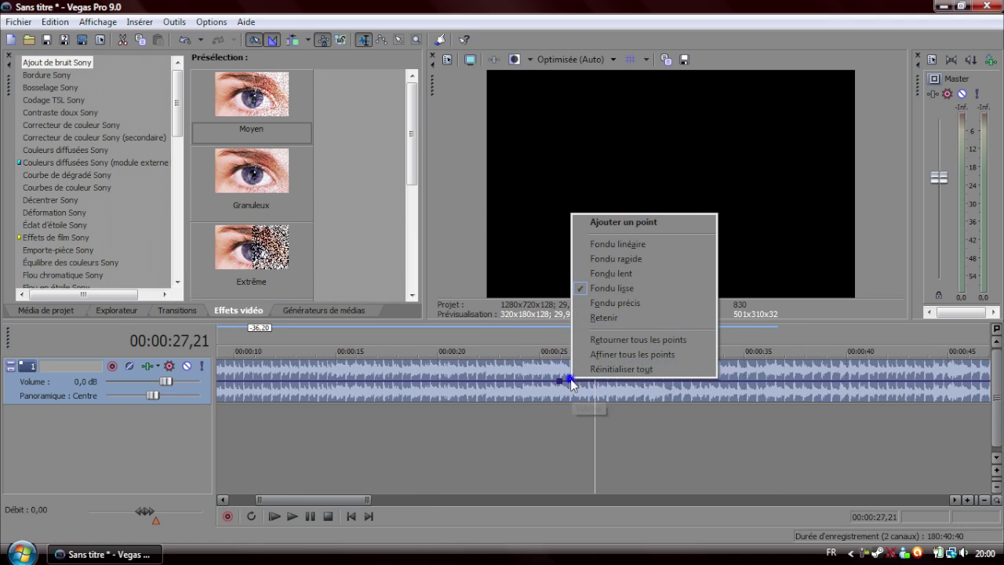
pyautogui.click(639, 224)
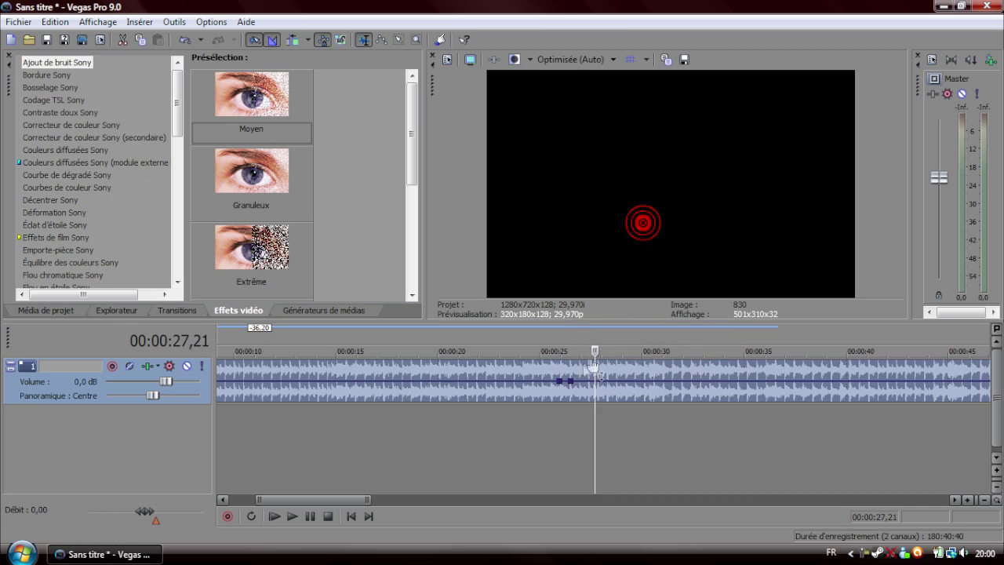
pyautogui.moveTo(573, 384); pyautogui.dragTo(574, 399)
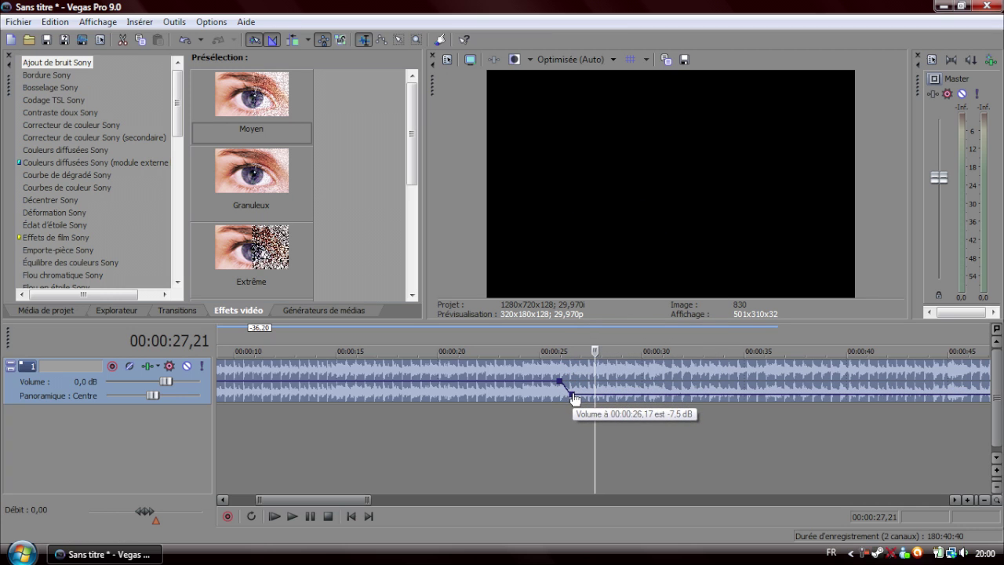
# Play back the volume drop and move the lowered envelope point closer to the first one to make the drop steeper
pyautogui.click(553, 418)
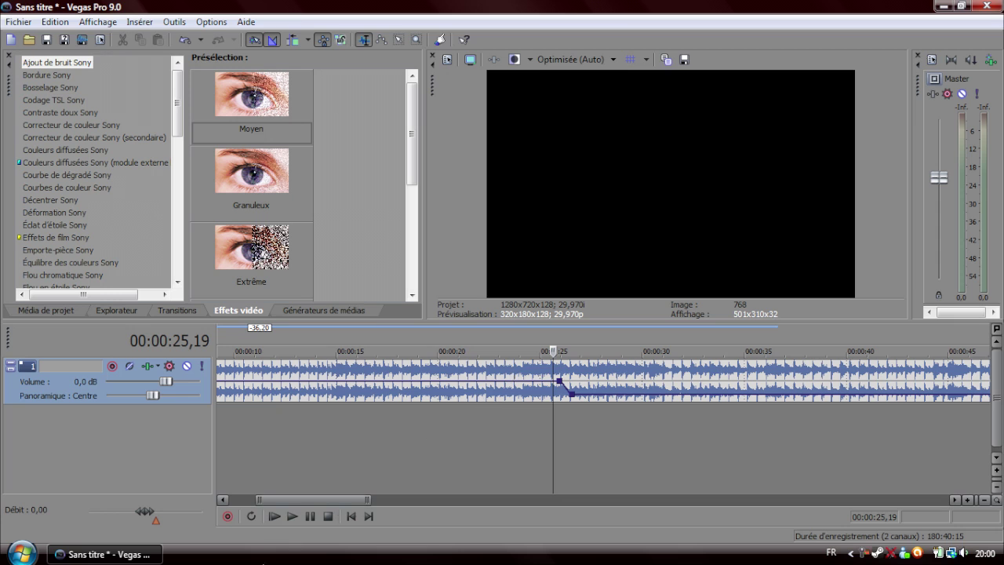
pyautogui.click(292, 516)
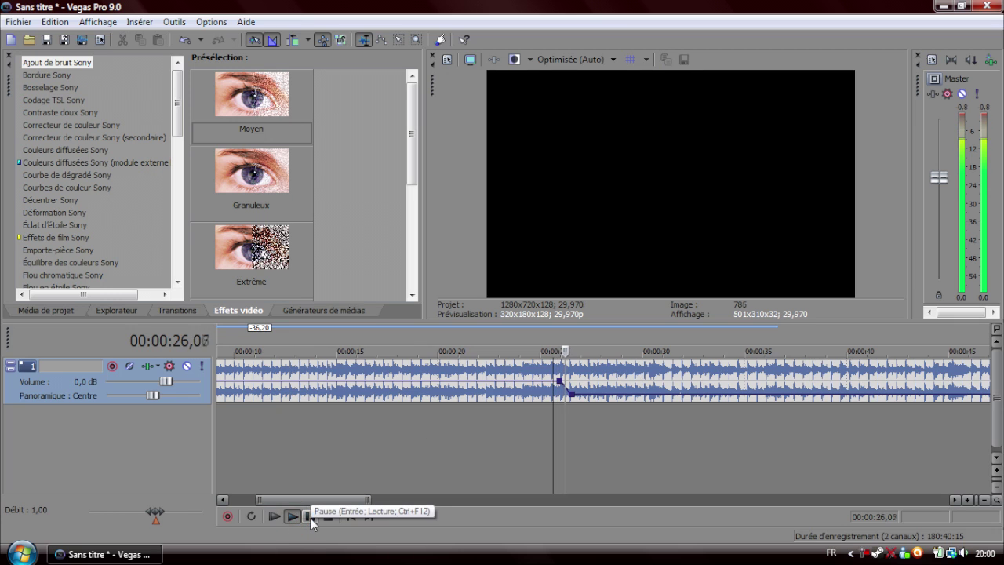
pyautogui.click(310, 517)
pyautogui.moveTo(572, 394); pyautogui.dragTo(558, 400)
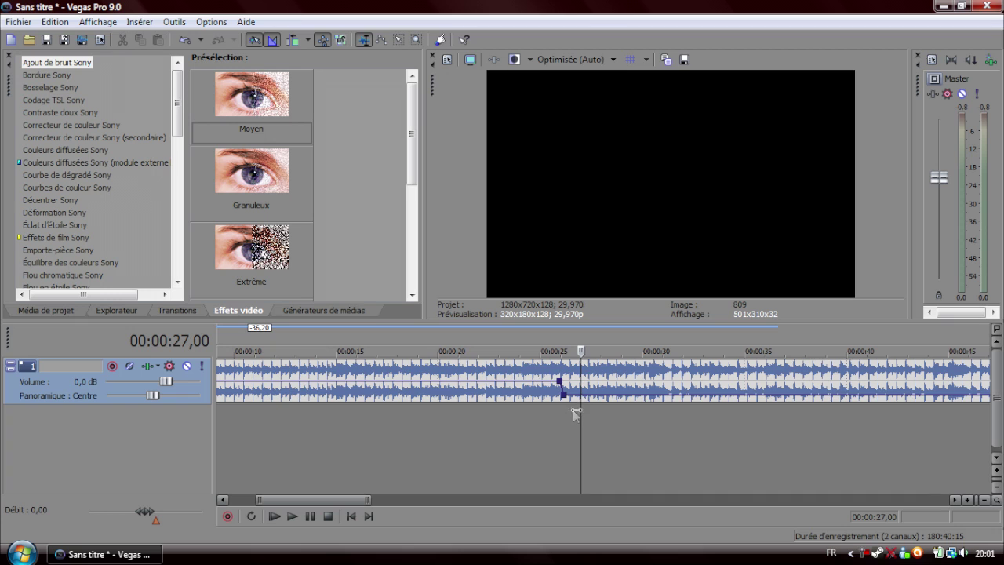
# Place the playhead at 00:00:26,01, insert a second audio track and add "Eminem - Where i'm gone" from an mp3 file search
pyautogui.moveTo(581, 423); pyautogui.dragTo(563, 424)
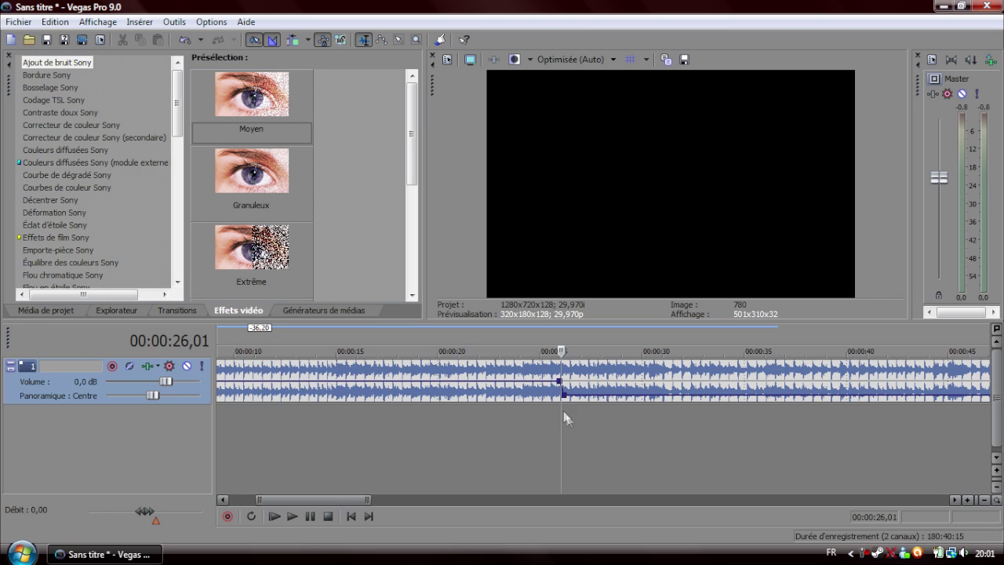
pyautogui.rightClick(332, 450)
pyautogui.click(405, 470)
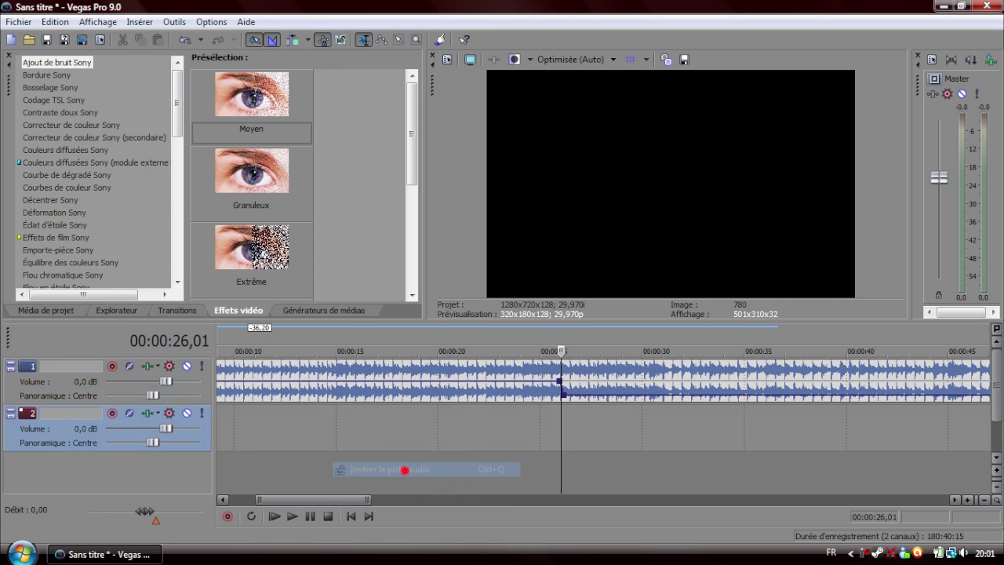
pyautogui.press('super')
pyautogui.write('mp3')
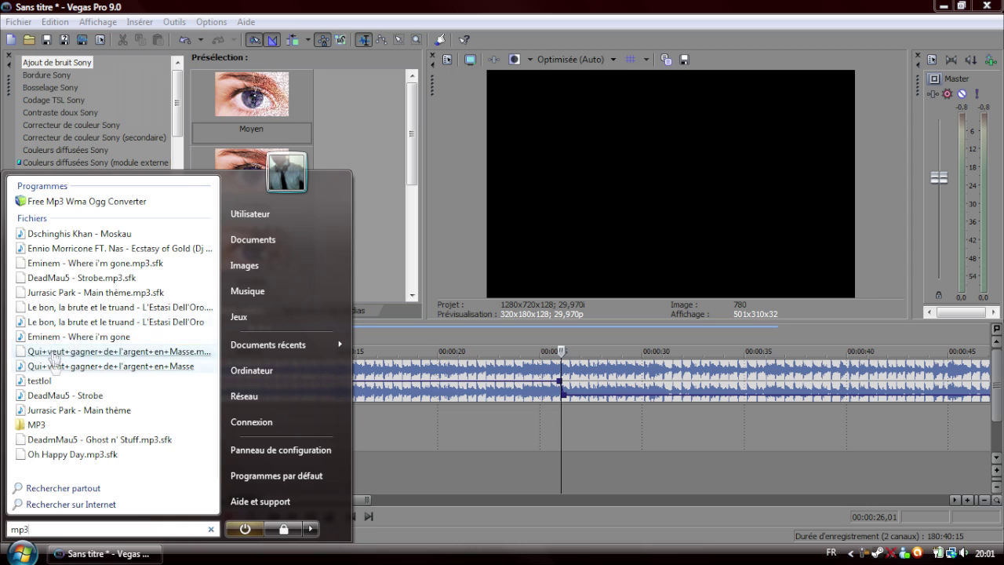
pyautogui.moveTo(63, 337)
pyautogui.mouseDown()
pyautogui.moveTo(579, 433)
pyautogui.moveTo(538, 426)
pyautogui.moveTo(484, 453)
pyautogui.mouseUp()
# Trim the clip on the second track to about 4 seconds and move its start to 00:00:26,01, at the music's volume drop
pyautogui.scroll(-5, 484, 454)
pyautogui.moveTo(928, 427); pyautogui.dragTo(264, 467)
pyautogui.scroll(3, 257, 432)
pyautogui.moveTo(439, 430); pyautogui.dragTo(584, 431)
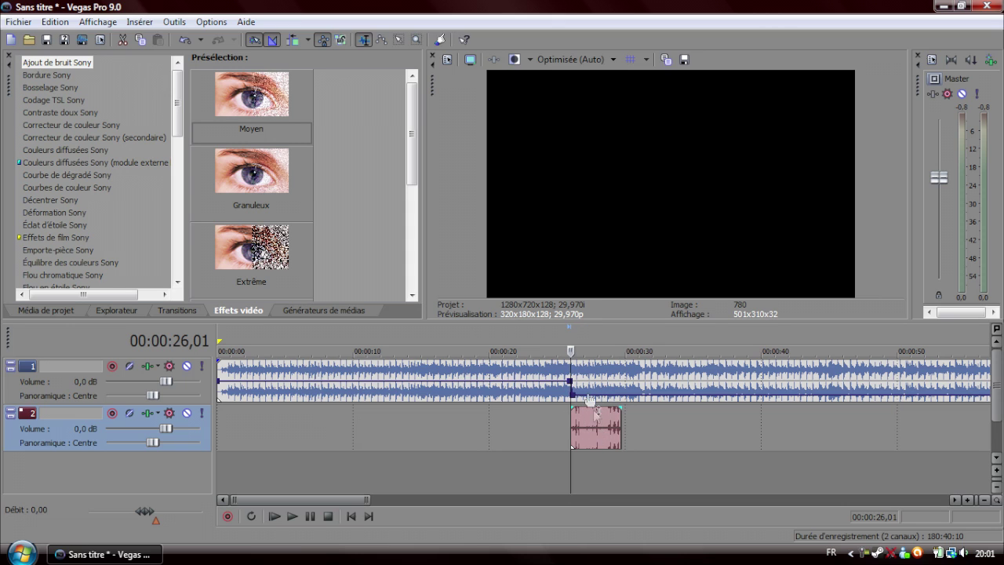
# Add a point to the music track's volume envelope at the end of the short clip on the second track
pyautogui.click(505, 386)
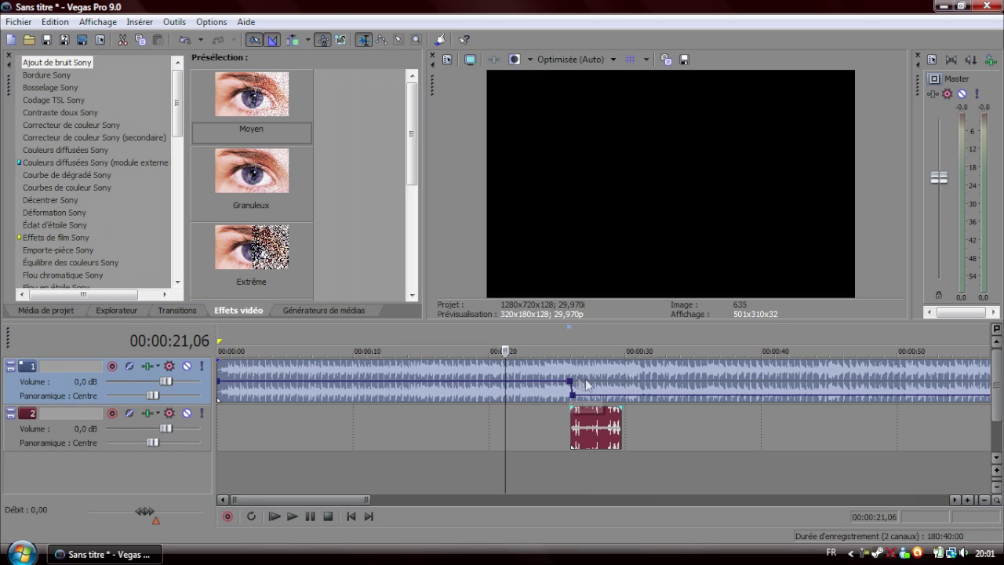
pyautogui.scroll(2, 624, 401)
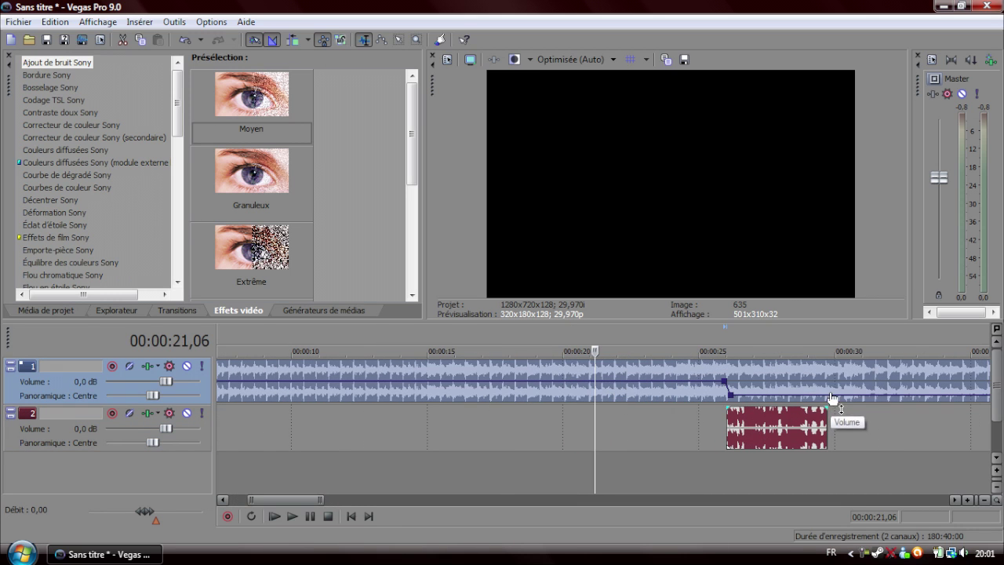
pyautogui.moveTo(288, 501); pyautogui.dragTo(329, 497)
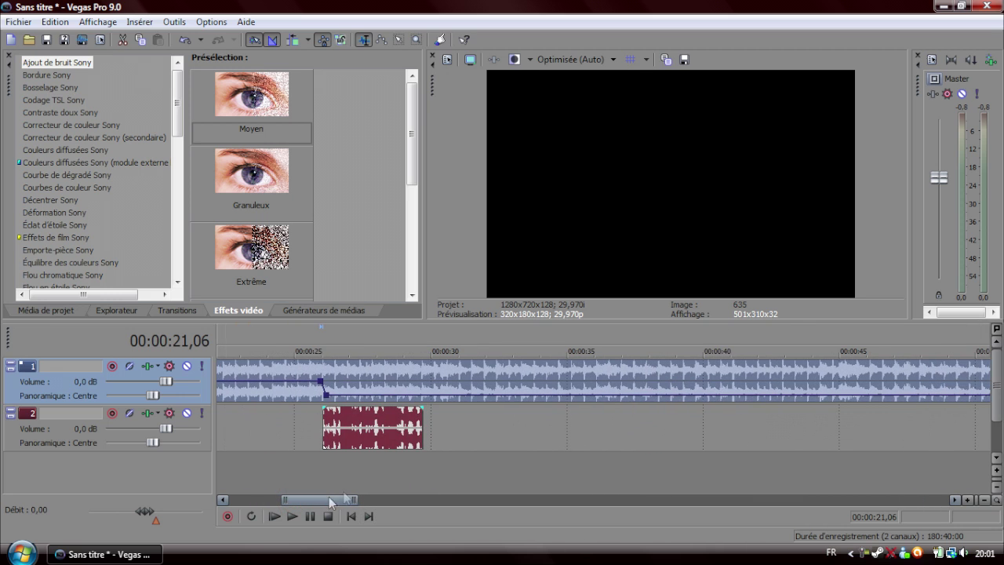
pyautogui.rightClick(424, 397)
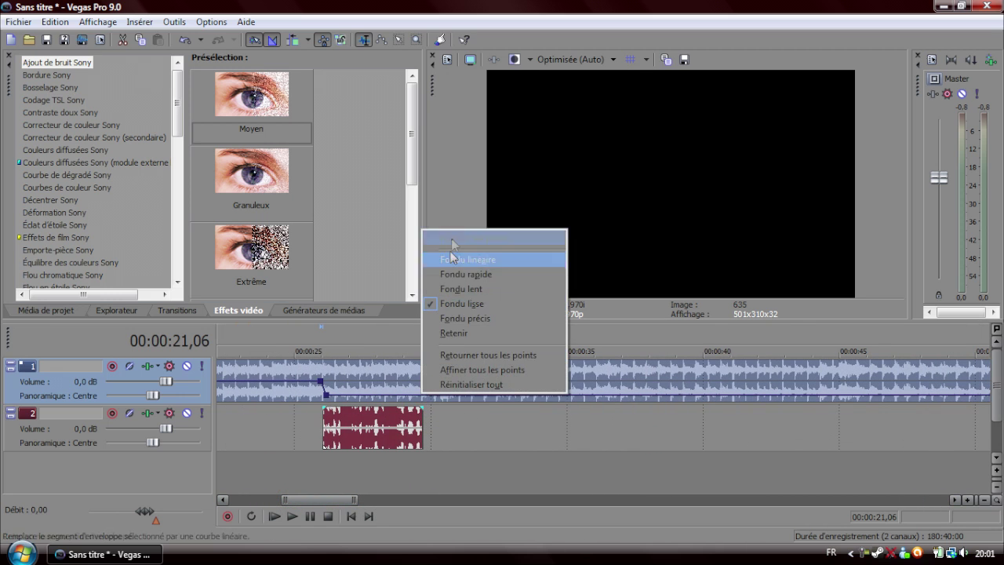
pyautogui.click(455, 224)
pyautogui.rightClick(423, 398)
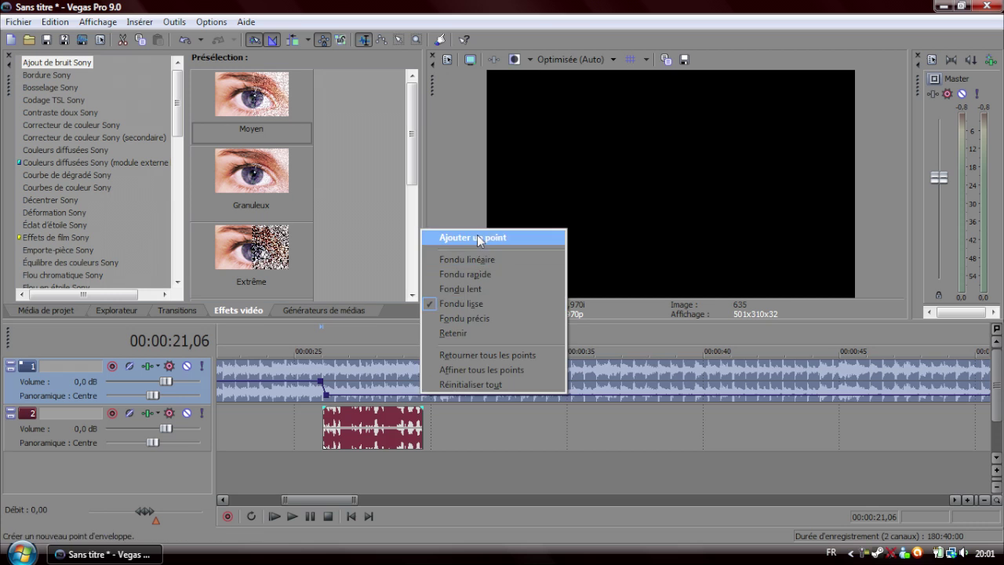
pyautogui.click(478, 238)
# Add another volume envelope point at about 30 seconds, raise it back to the original level and set its value to 0,2 dB
pyautogui.rightClick(430, 404)
pyautogui.click(478, 238)
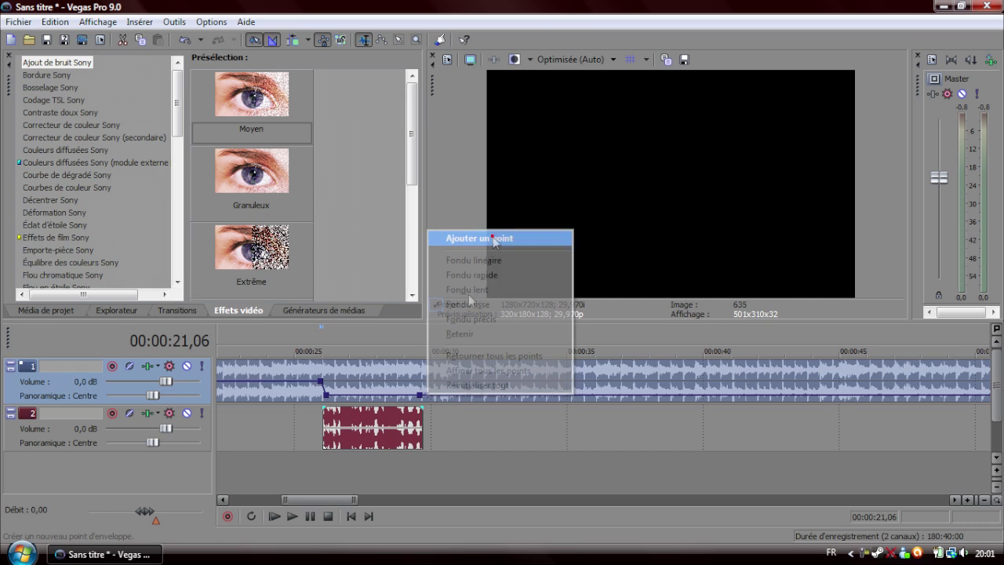
pyautogui.moveTo(430, 401); pyautogui.dragTo(433, 384)
pyautogui.rightClick(432, 385)
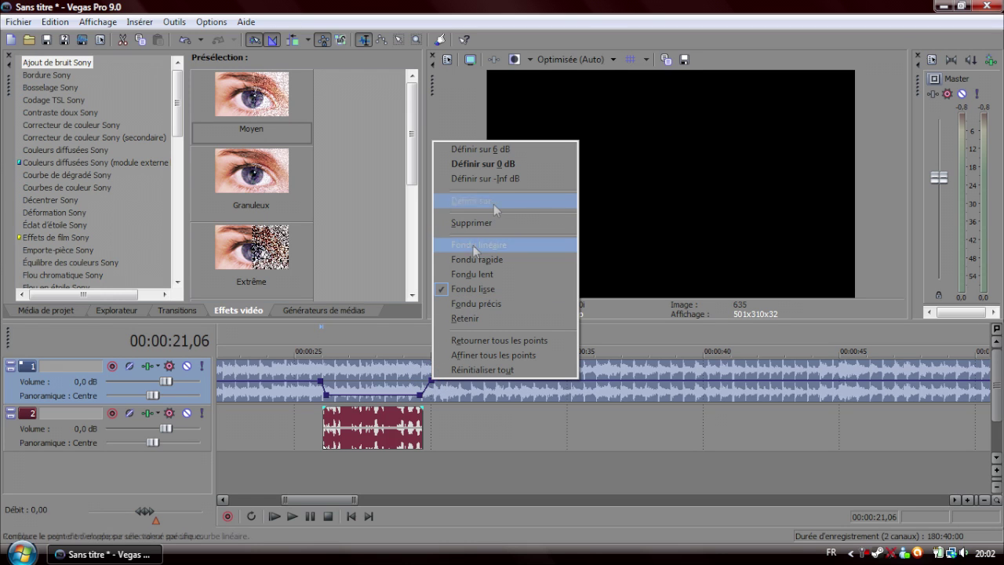
pyautogui.click(466, 203)
pyautogui.write('0,2 dB')
pyautogui.press('Return')
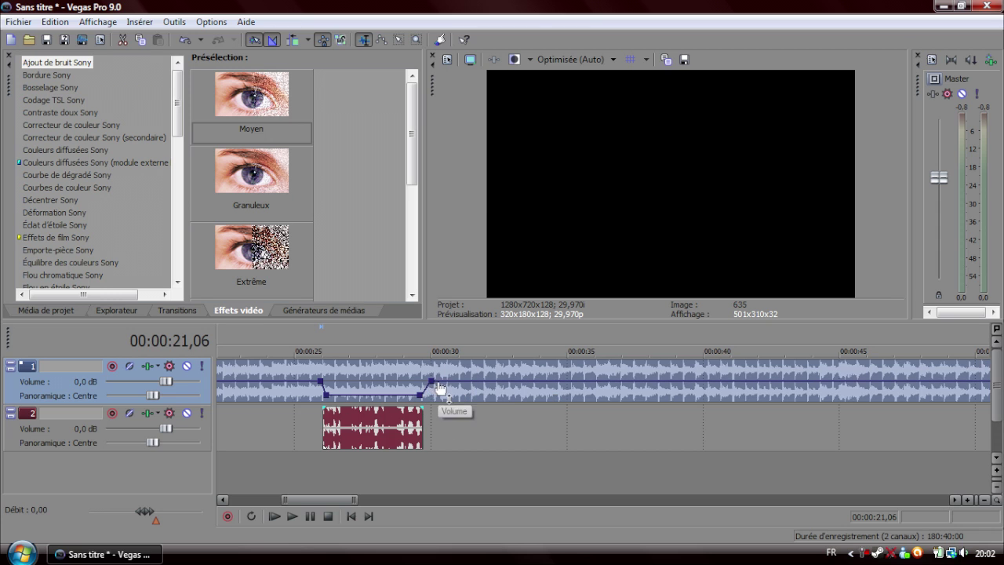
# Play the mix from 00:00:24,26 into the short clip to check the music's volume drop, pausing at 00:00:28,27
pyautogui.click(293, 431)
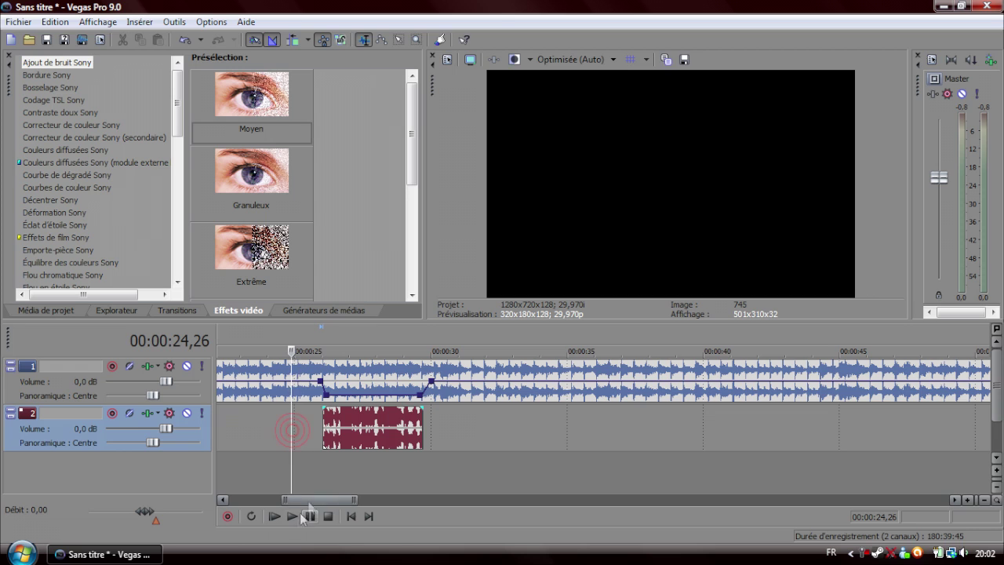
pyautogui.click(292, 516)
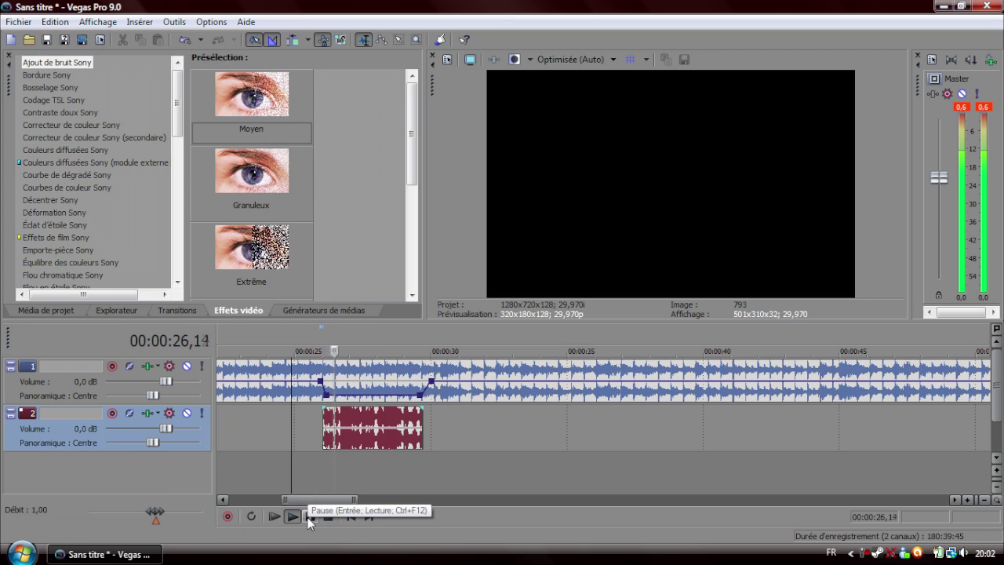
pyautogui.click(310, 517)
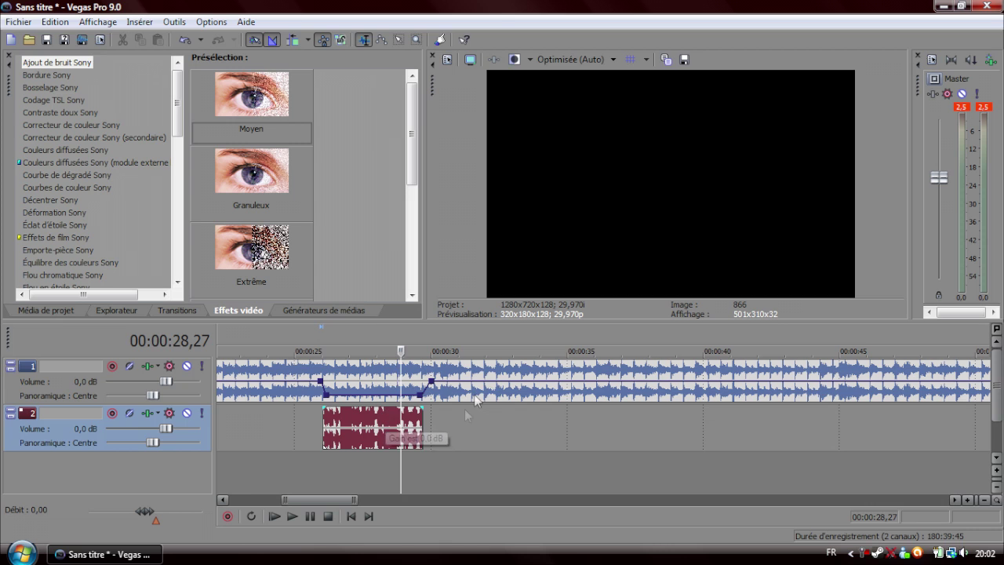
# Move the clip on the second track about 5 seconds later and add a music volume envelope point at its new start
pyautogui.scroll(-2, 392, 436)
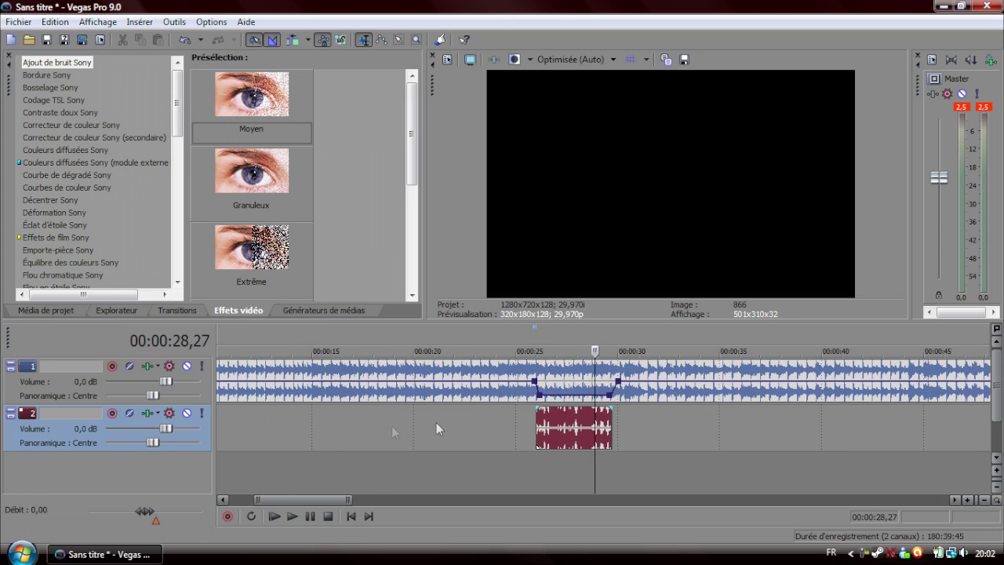
pyautogui.click(613, 392)
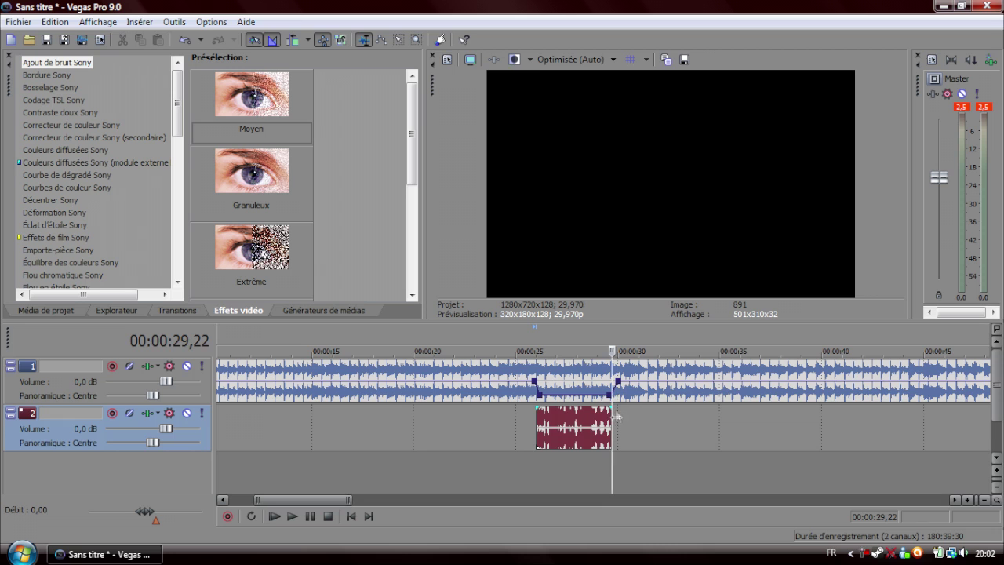
pyautogui.moveTo(570, 432); pyautogui.dragTo(668, 435)
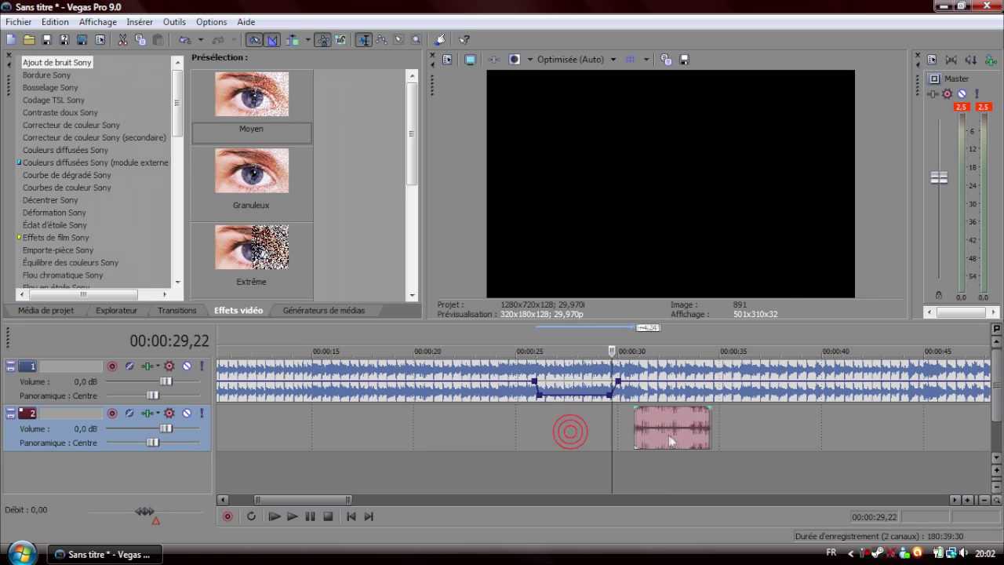
pyautogui.rightClick(639, 385)
pyautogui.click(691, 225)
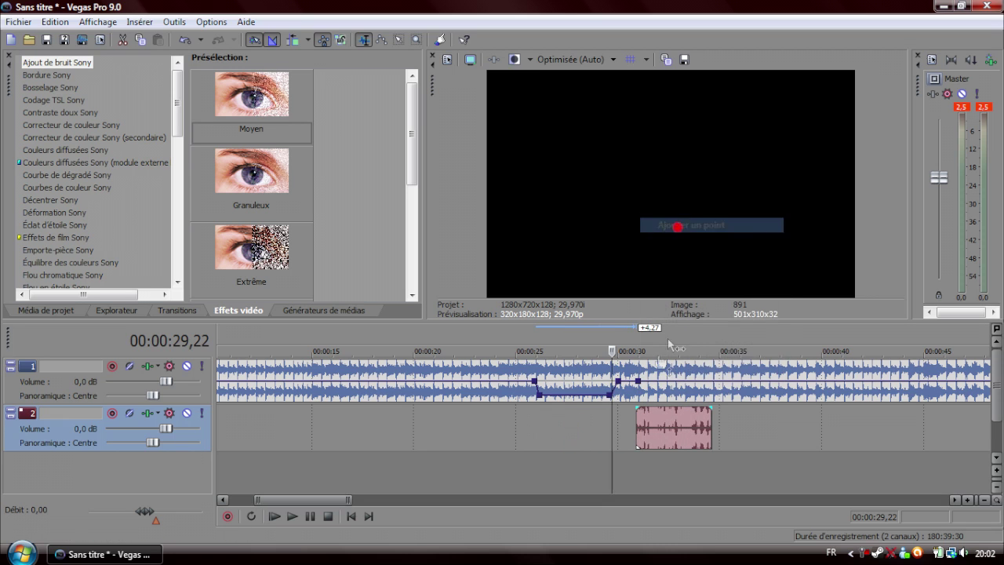
# Add another envelope point just after the clip's start, raise it well above the original level, and shift the clip 6 frames later
pyautogui.rightClick(643, 380)
pyautogui.press('Escape')
pyautogui.moveTo(643, 379); pyautogui.dragTo(648, 368)
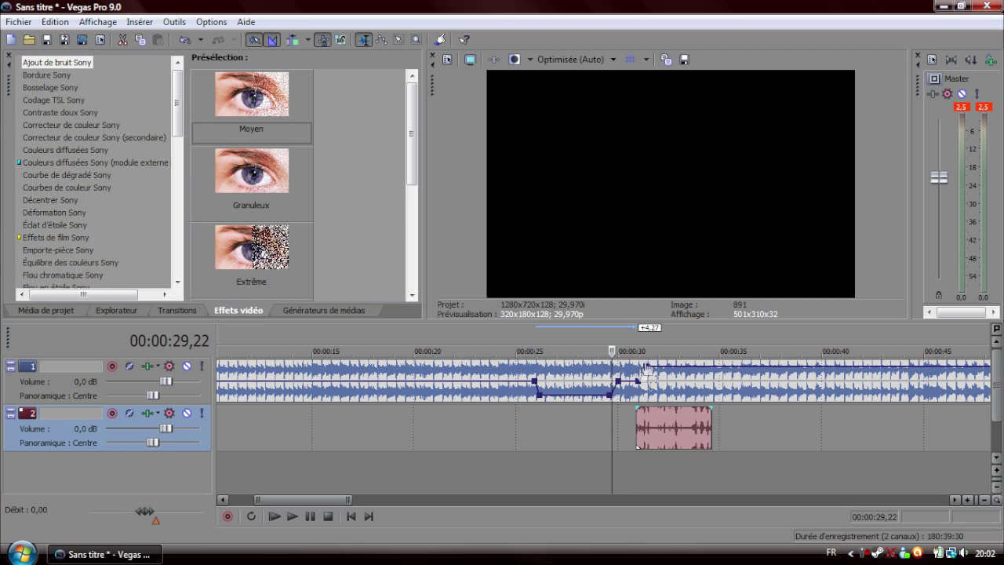
pyautogui.moveTo(667, 430); pyautogui.dragTo(672, 433)
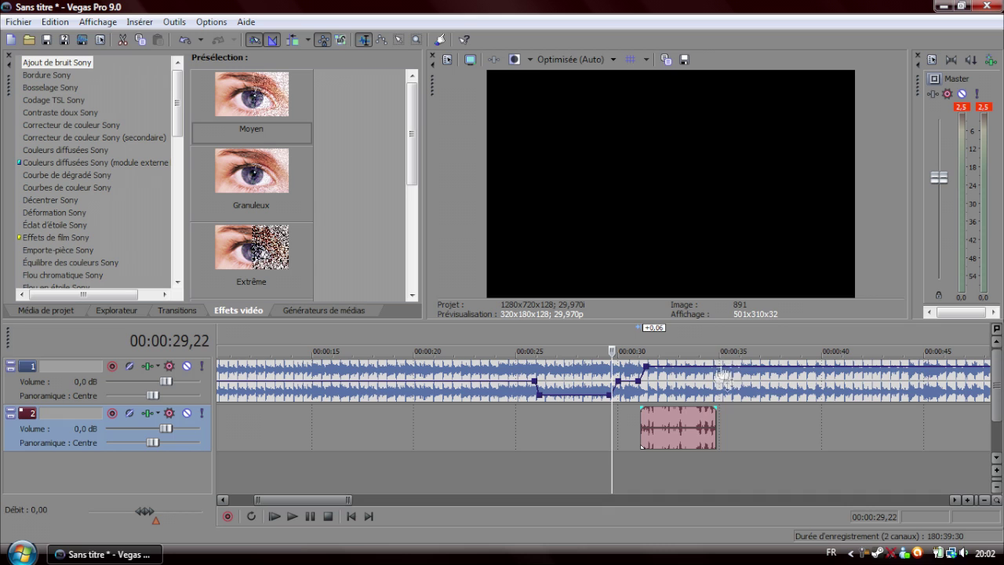
# Add two music volume envelope points at the moved clip's end and return the last one to the original level
pyautogui.rightClick(709, 367)
pyautogui.click(727, 370)
pyautogui.rightClick(712, 365)
pyautogui.click(730, 376)
pyautogui.rightClick(720, 375)
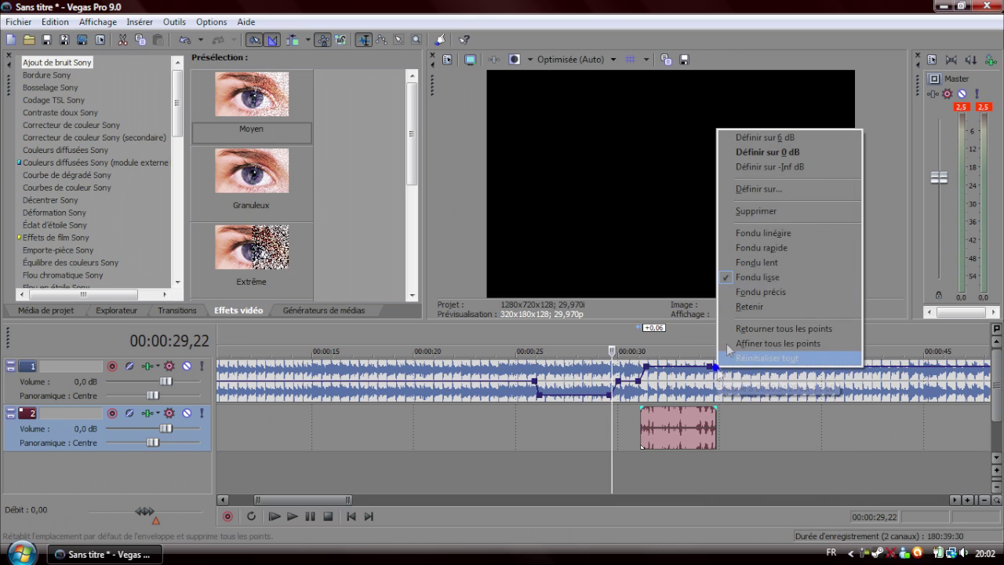
pyautogui.click(754, 190)
pyautogui.press('Return')
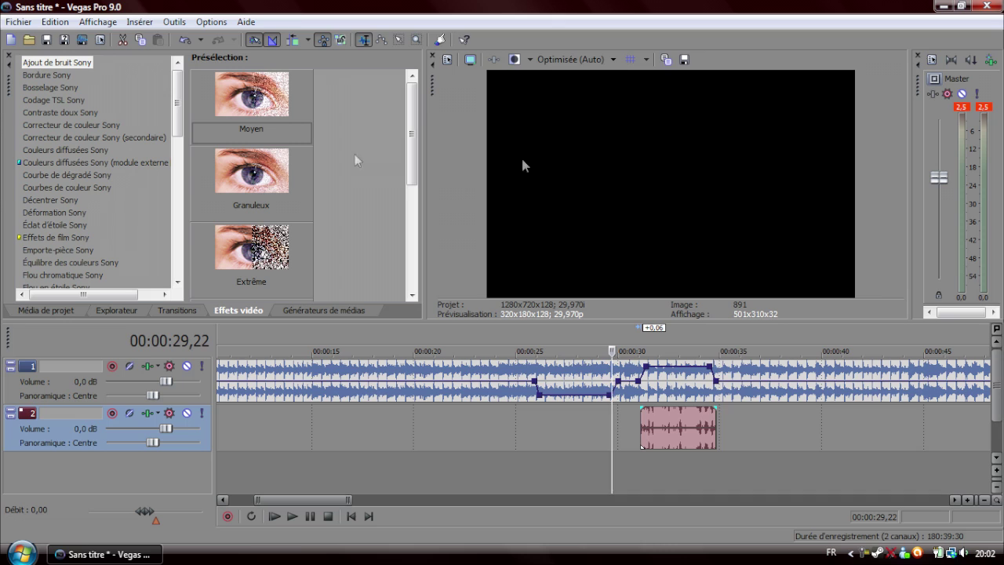
# Place the playhead at 00:00:32,03 and show the whole music track on the timeline
pyautogui.click(661, 421)
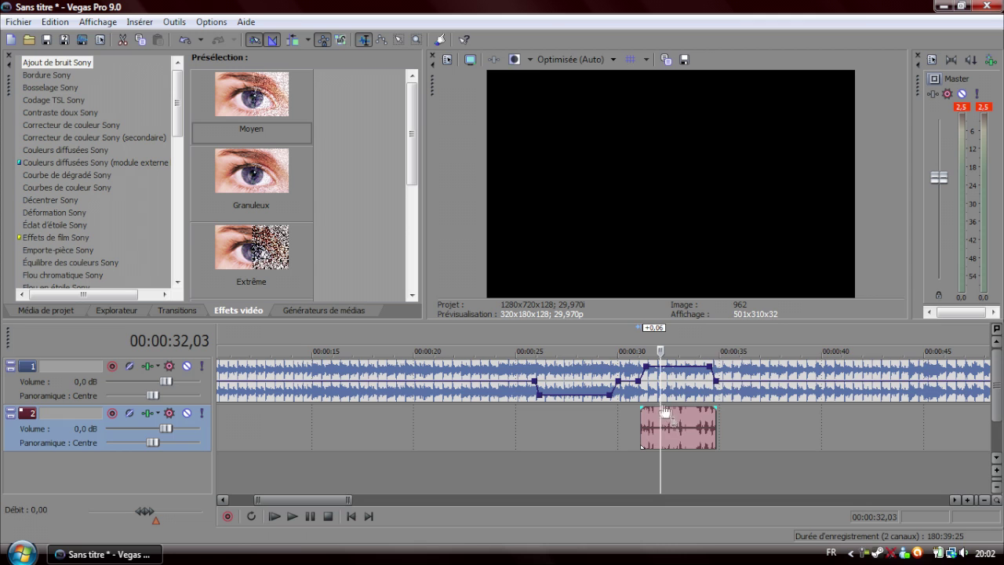
pyautogui.scroll(-6, 585, 399)
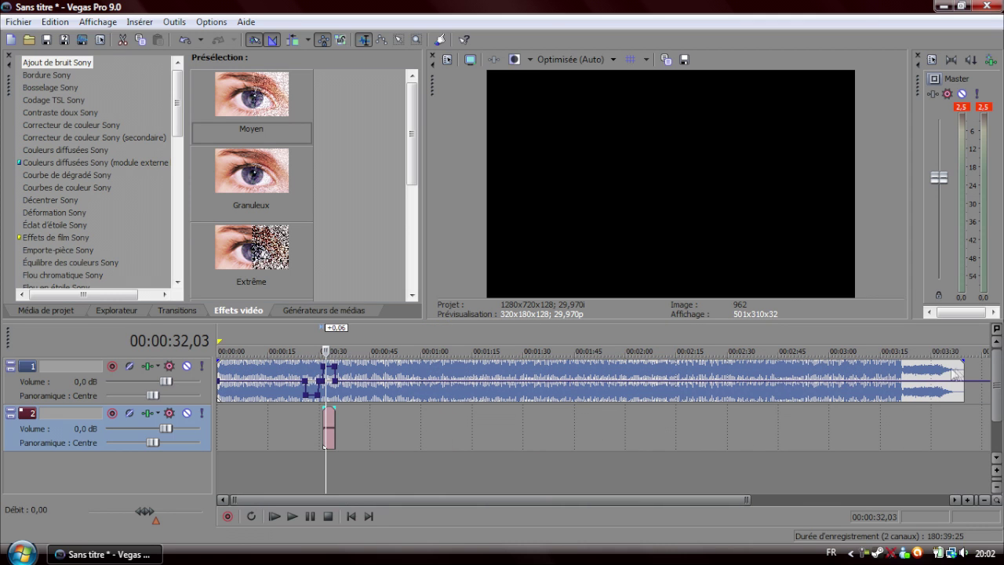